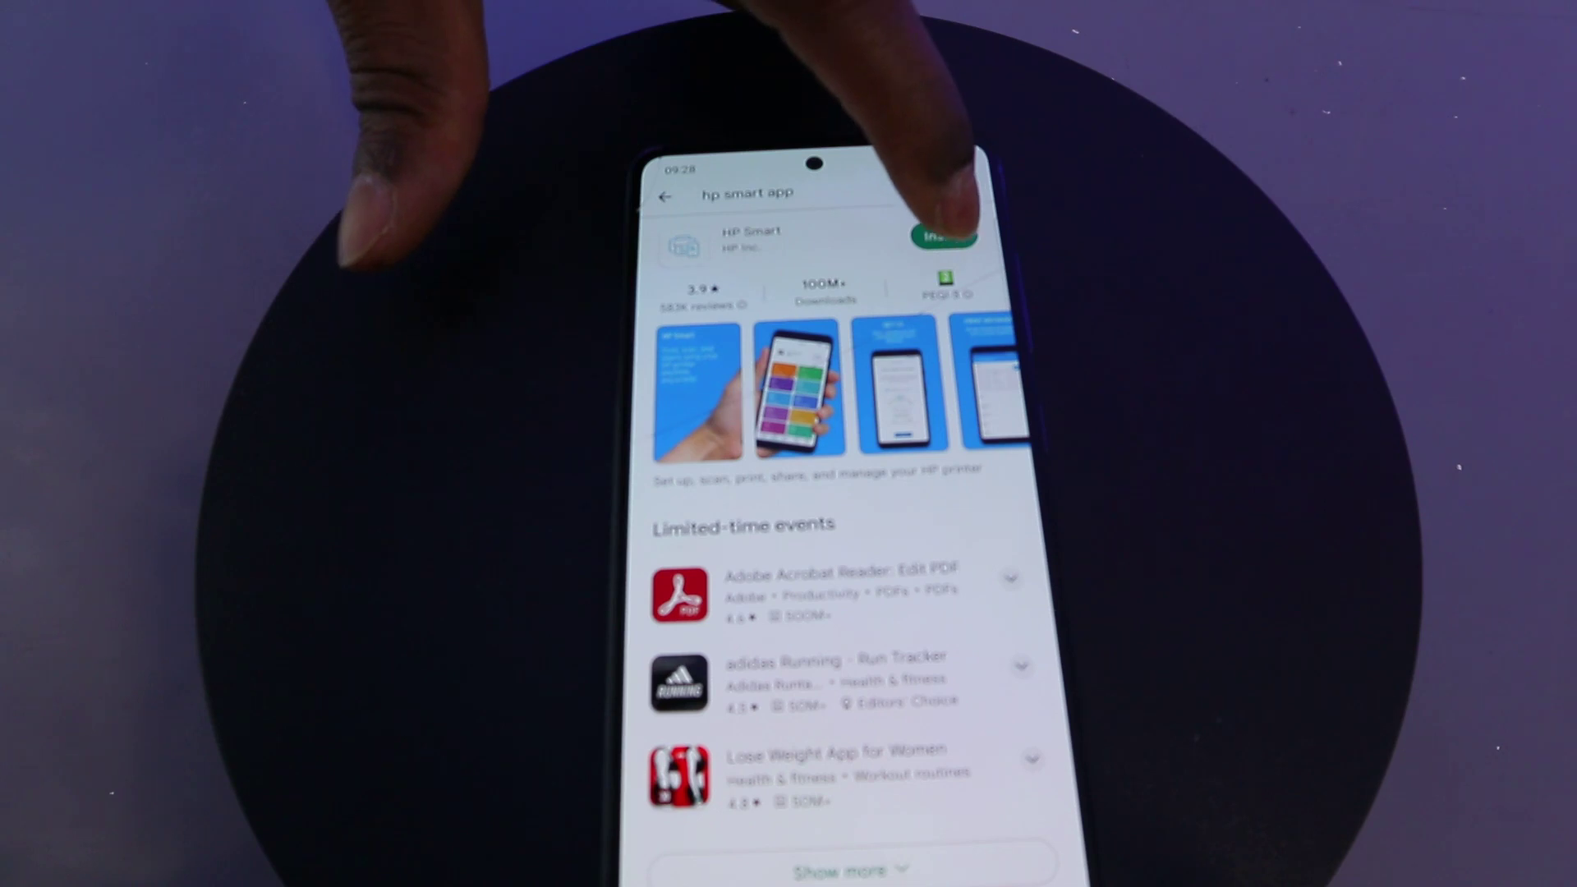
# - Start installing HP Smart by HP Inc. from its Play Store listing
pyautogui.click(942, 234)
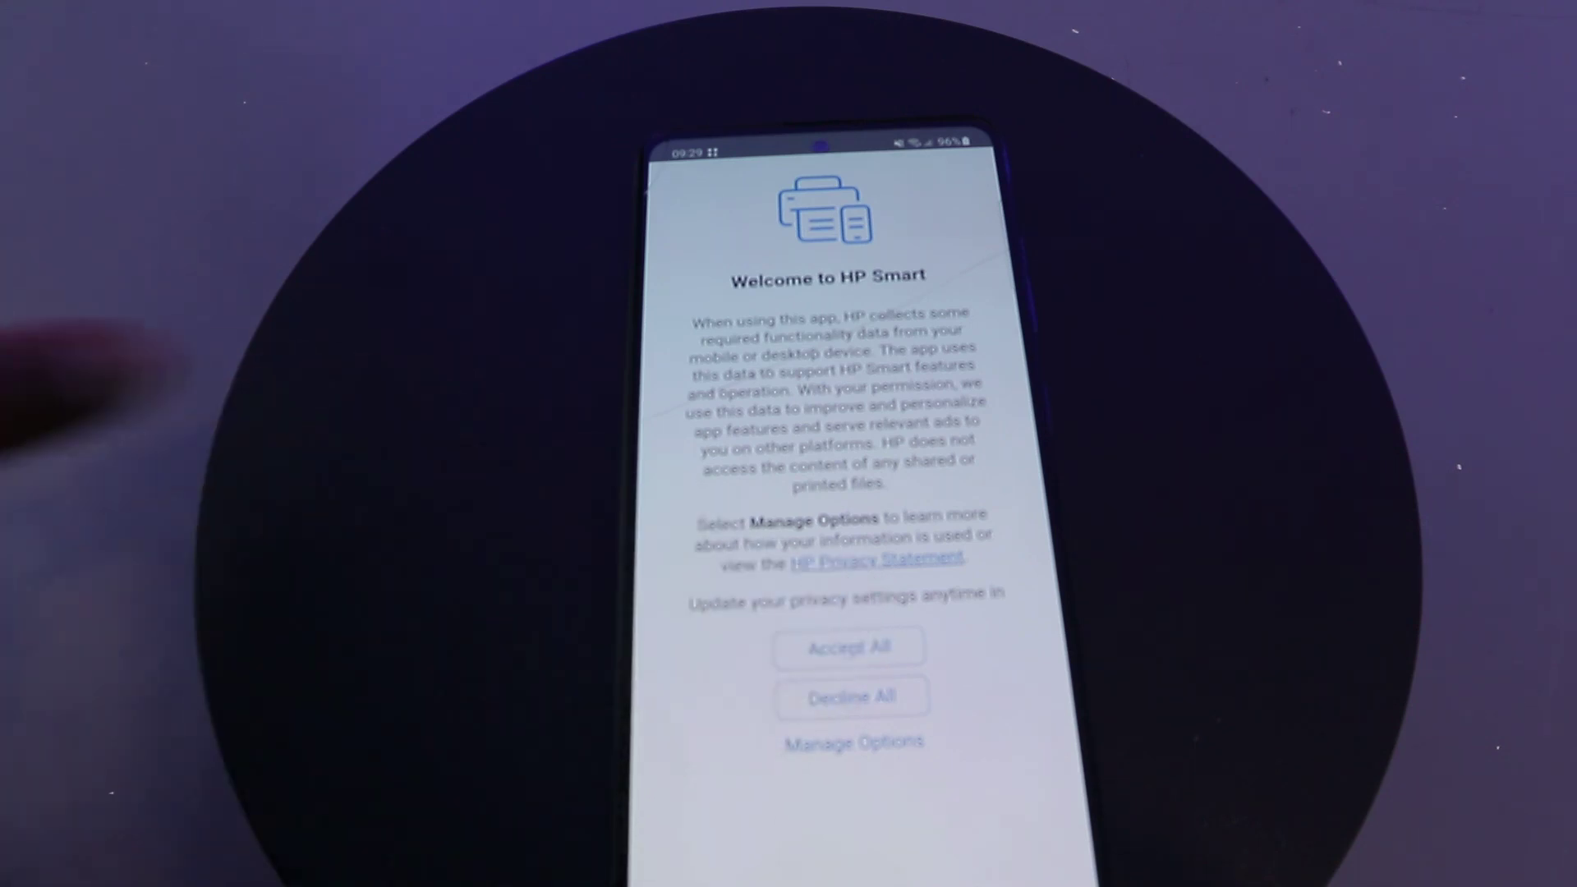
# - Accept all of HP Smart's data-collection options on the welcome screen
pyautogui.click(849, 648)
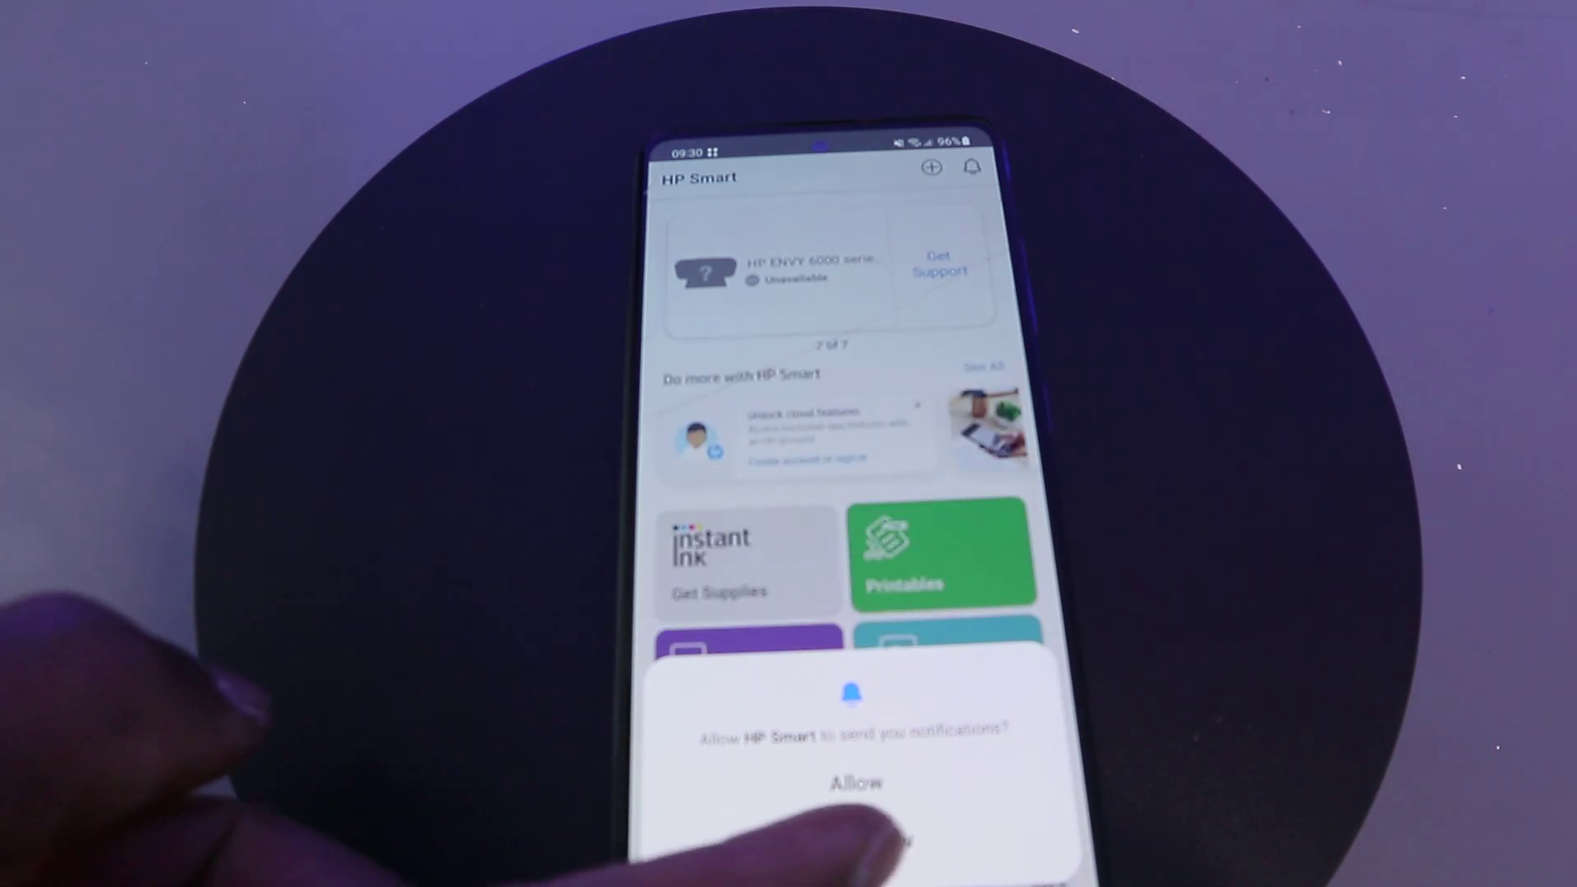
# - Allow HP Smart to send notifications
pyautogui.click(856, 783)
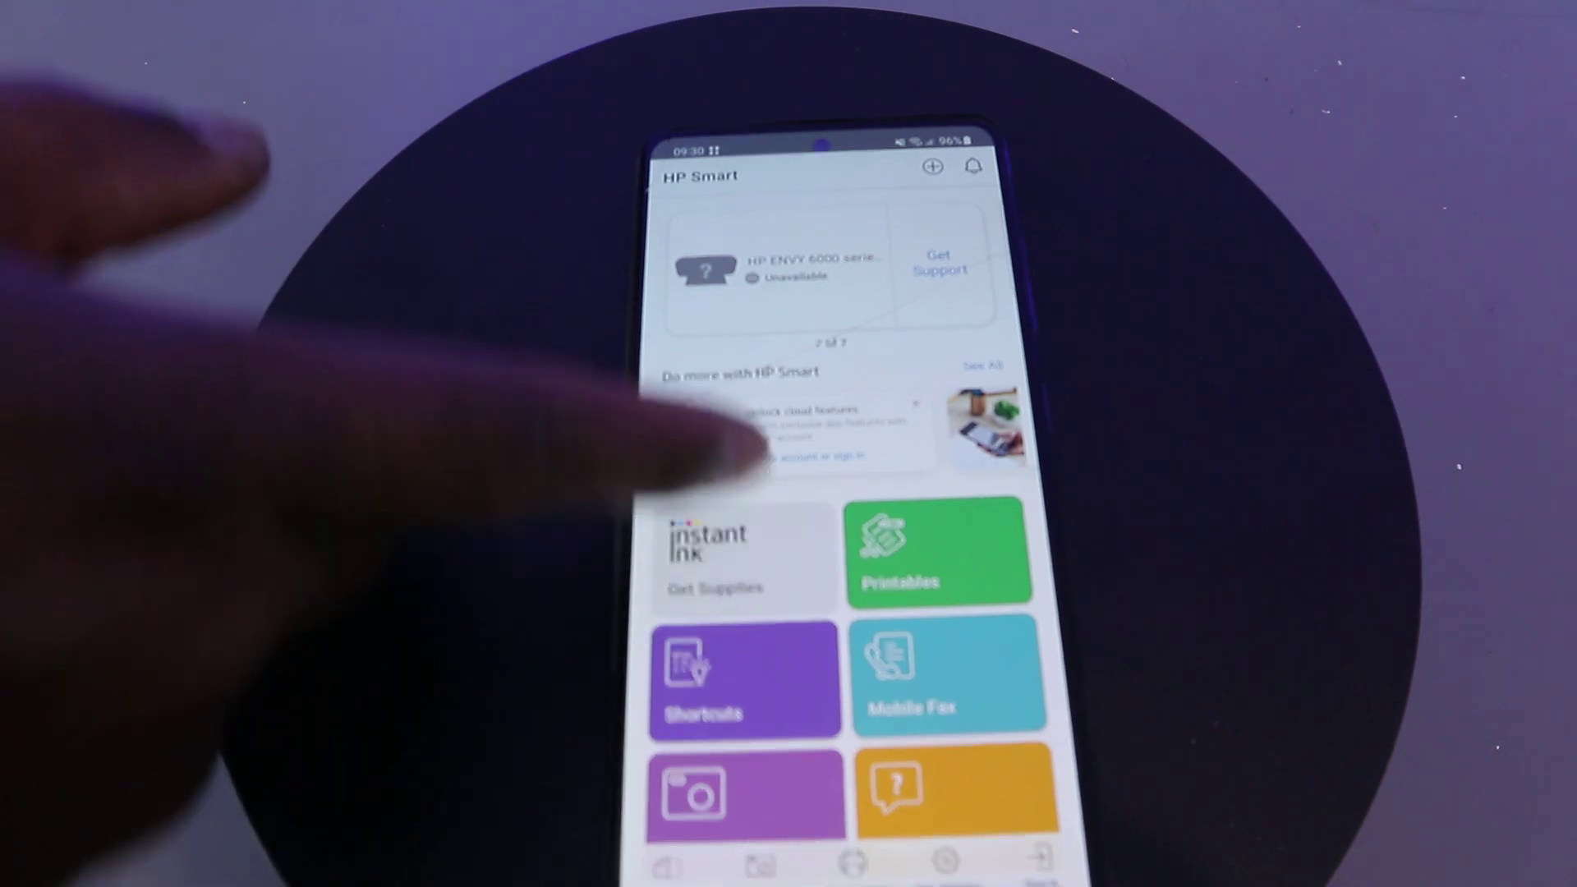
pyautogui.scroll(-5, 739, 555)
pyautogui.scroll(5, 740, 370)
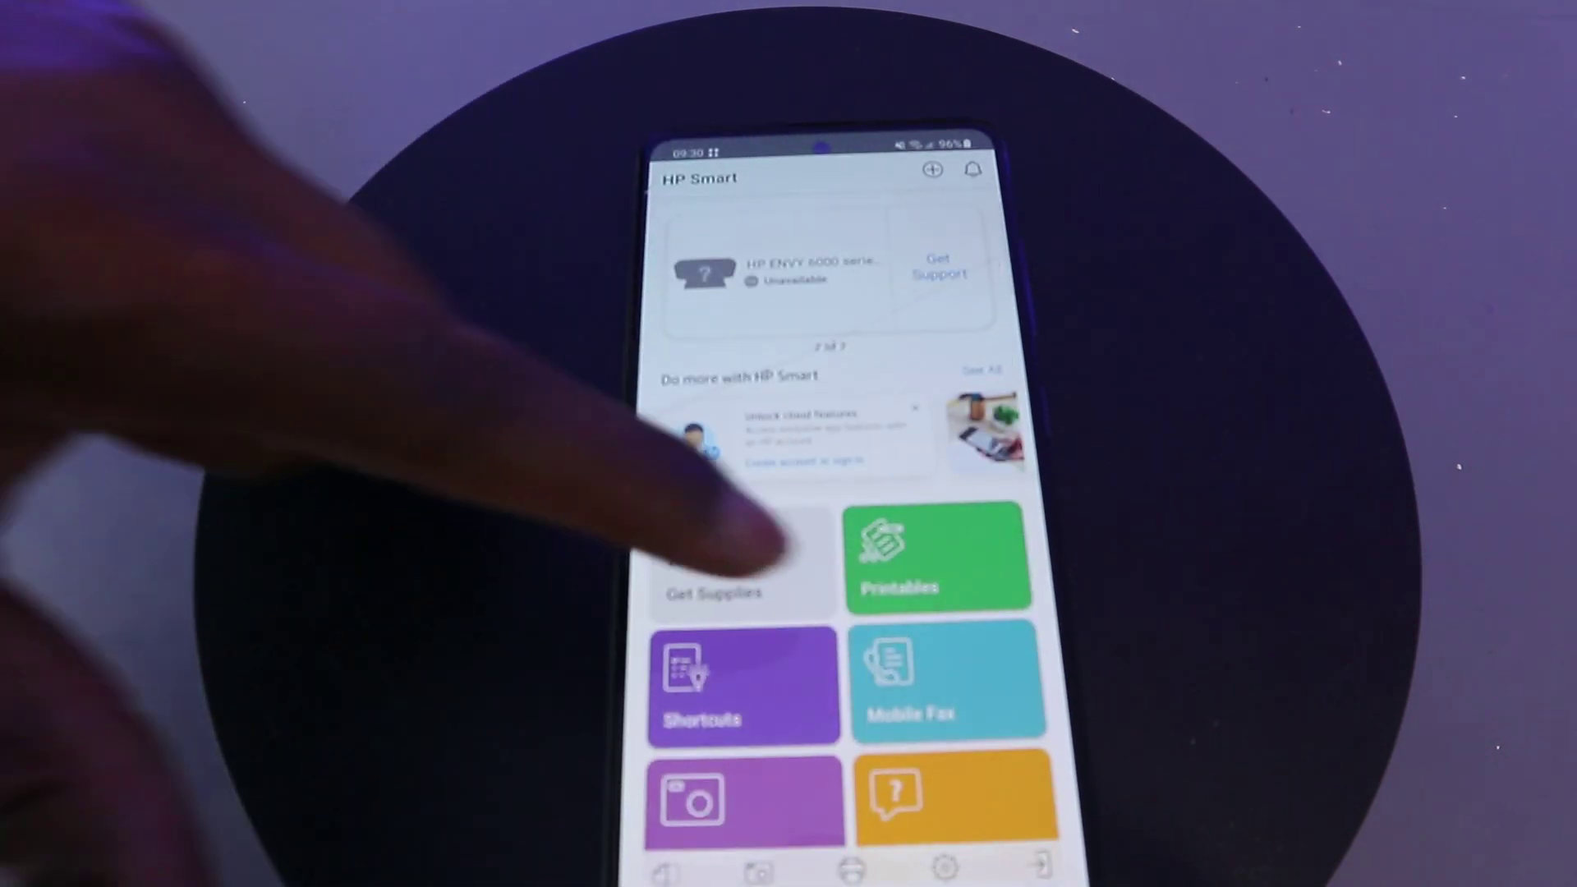
pyautogui.scroll(-3, 739, 370)
pyautogui.scroll(-4, 801, 494)
pyautogui.scroll(5, 800, 431)
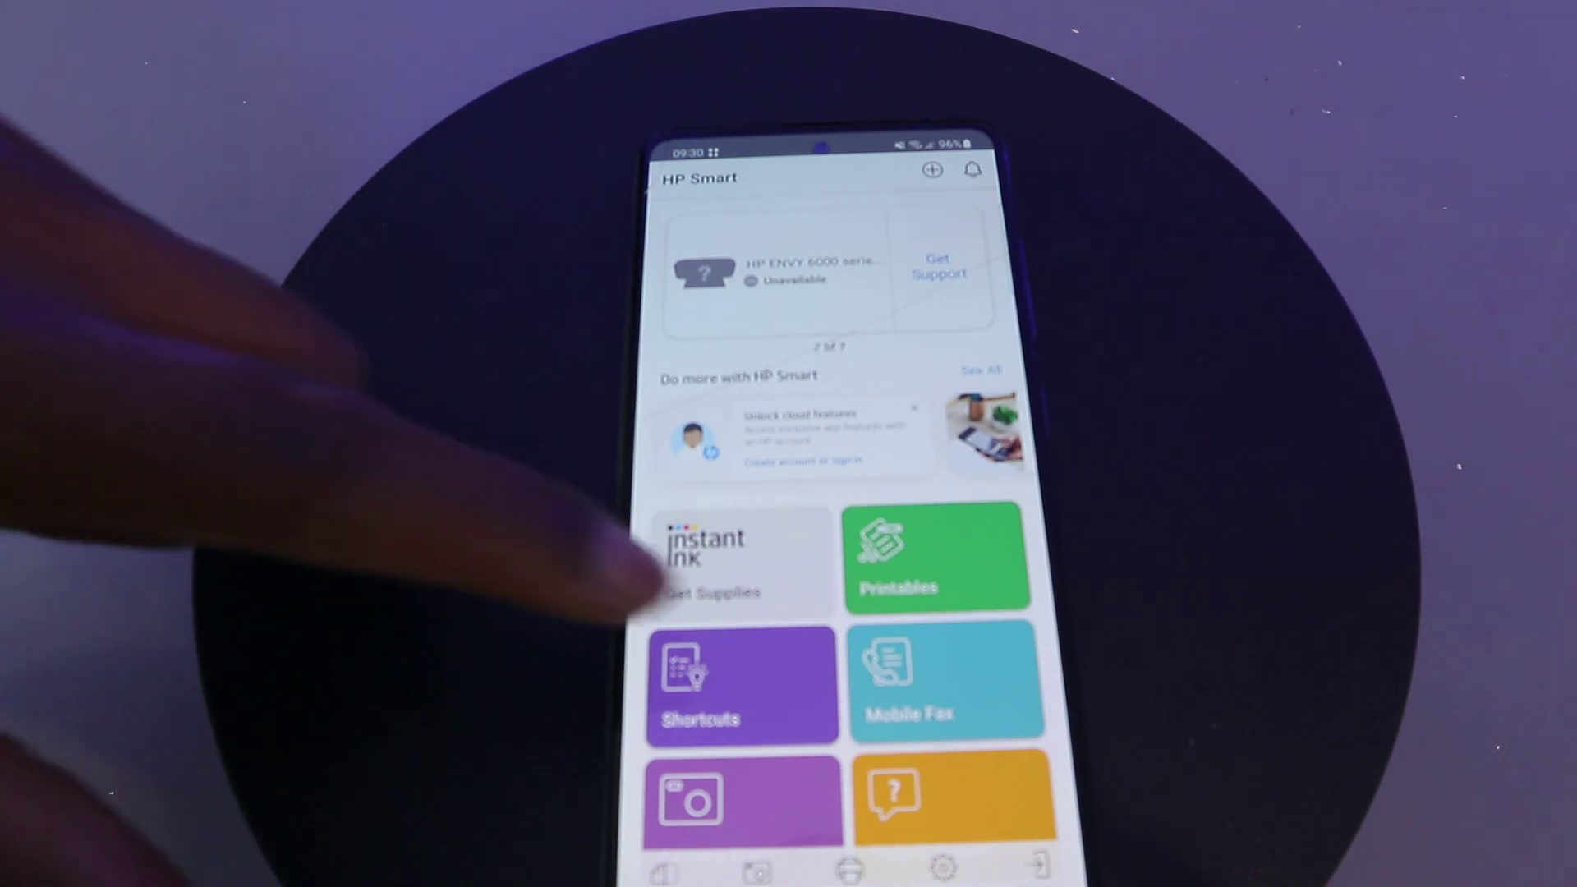
pyautogui.scroll(-5, 740, 591)
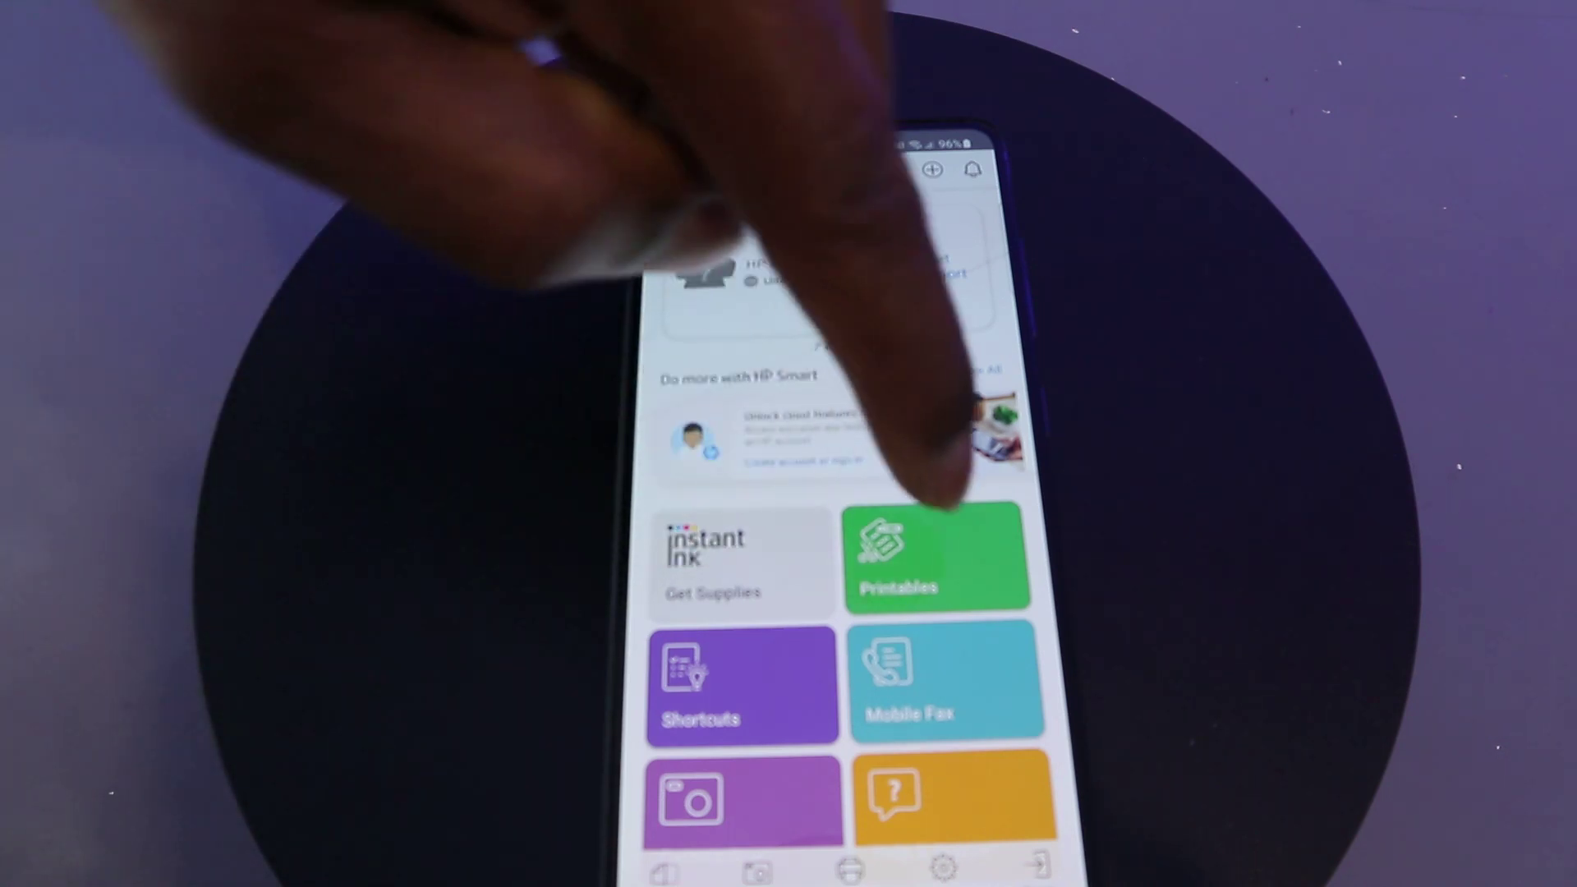
pyautogui.scroll(-3, 739, 492)
pyautogui.scroll(-1, 739, 468)
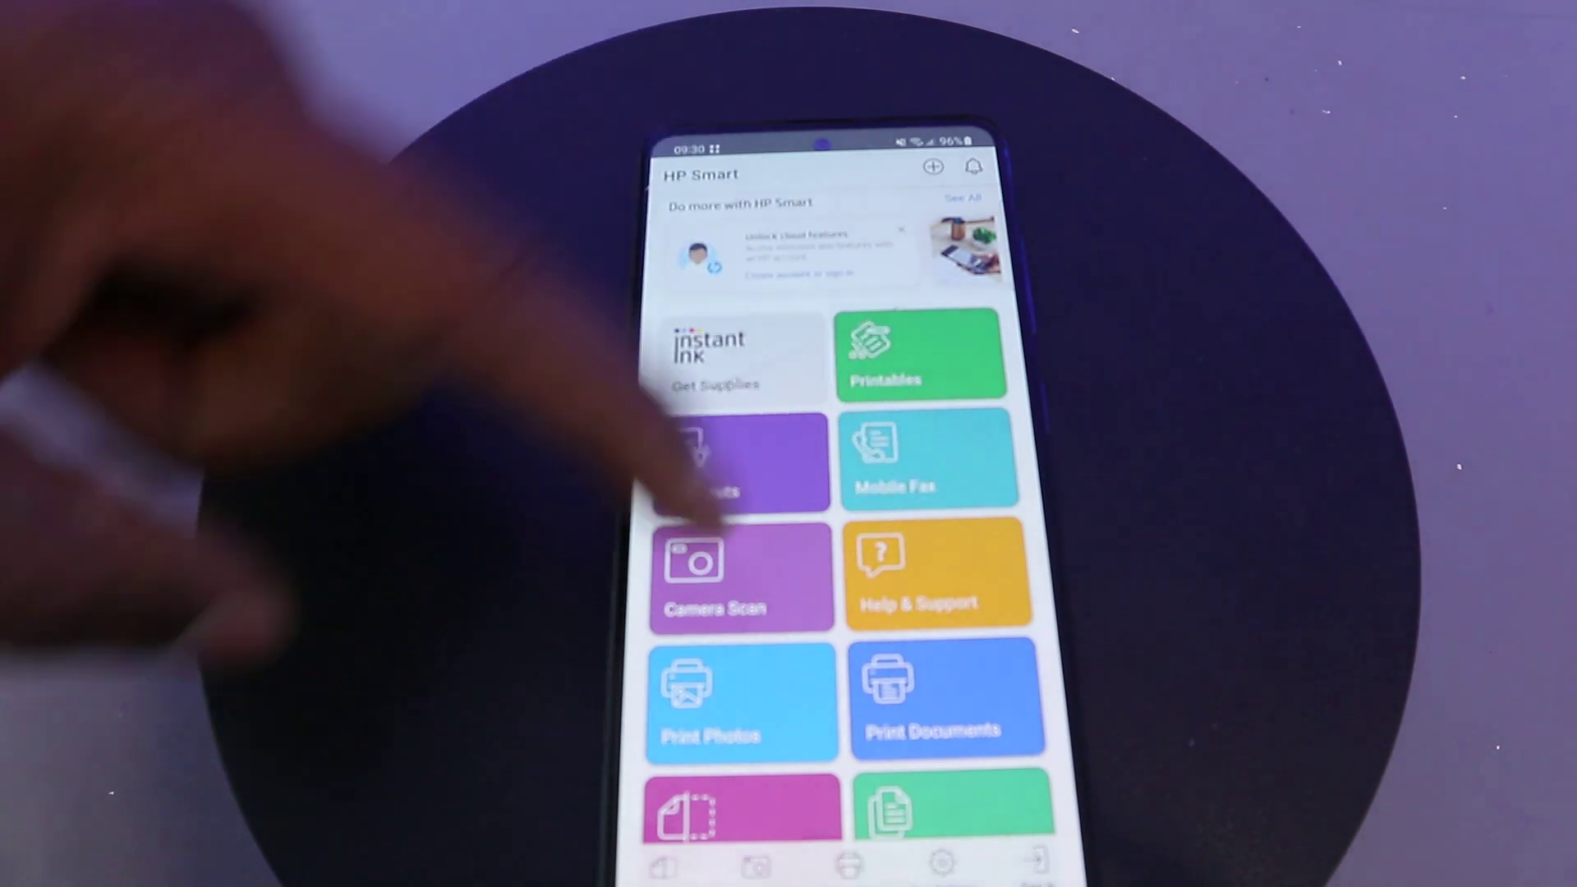
pyautogui.scroll(-2, 739, 616)
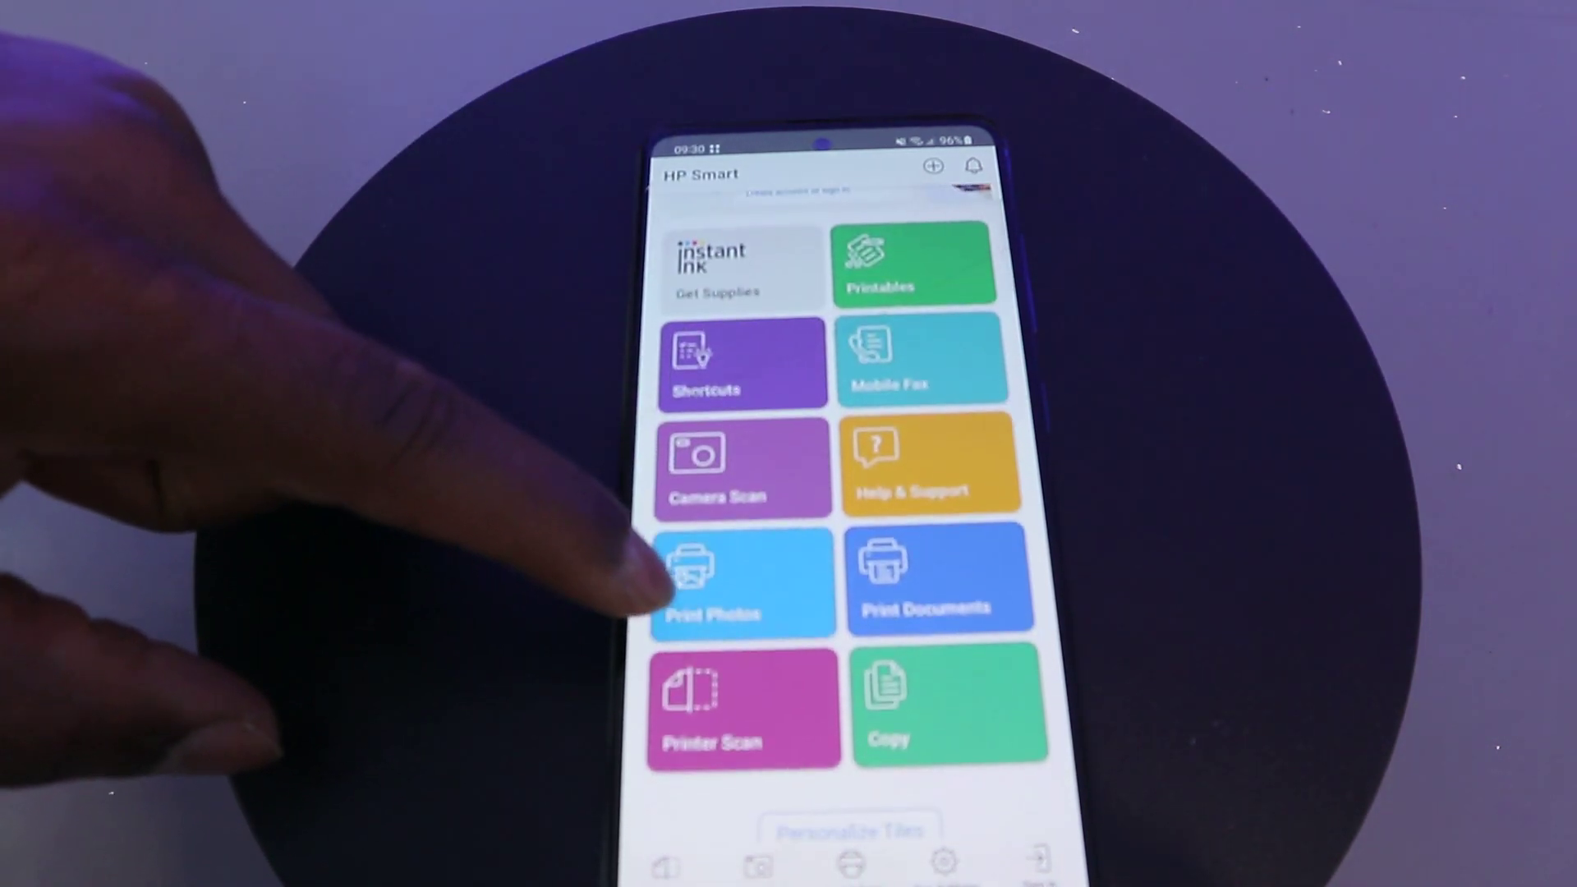
pyautogui.click(690, 579)
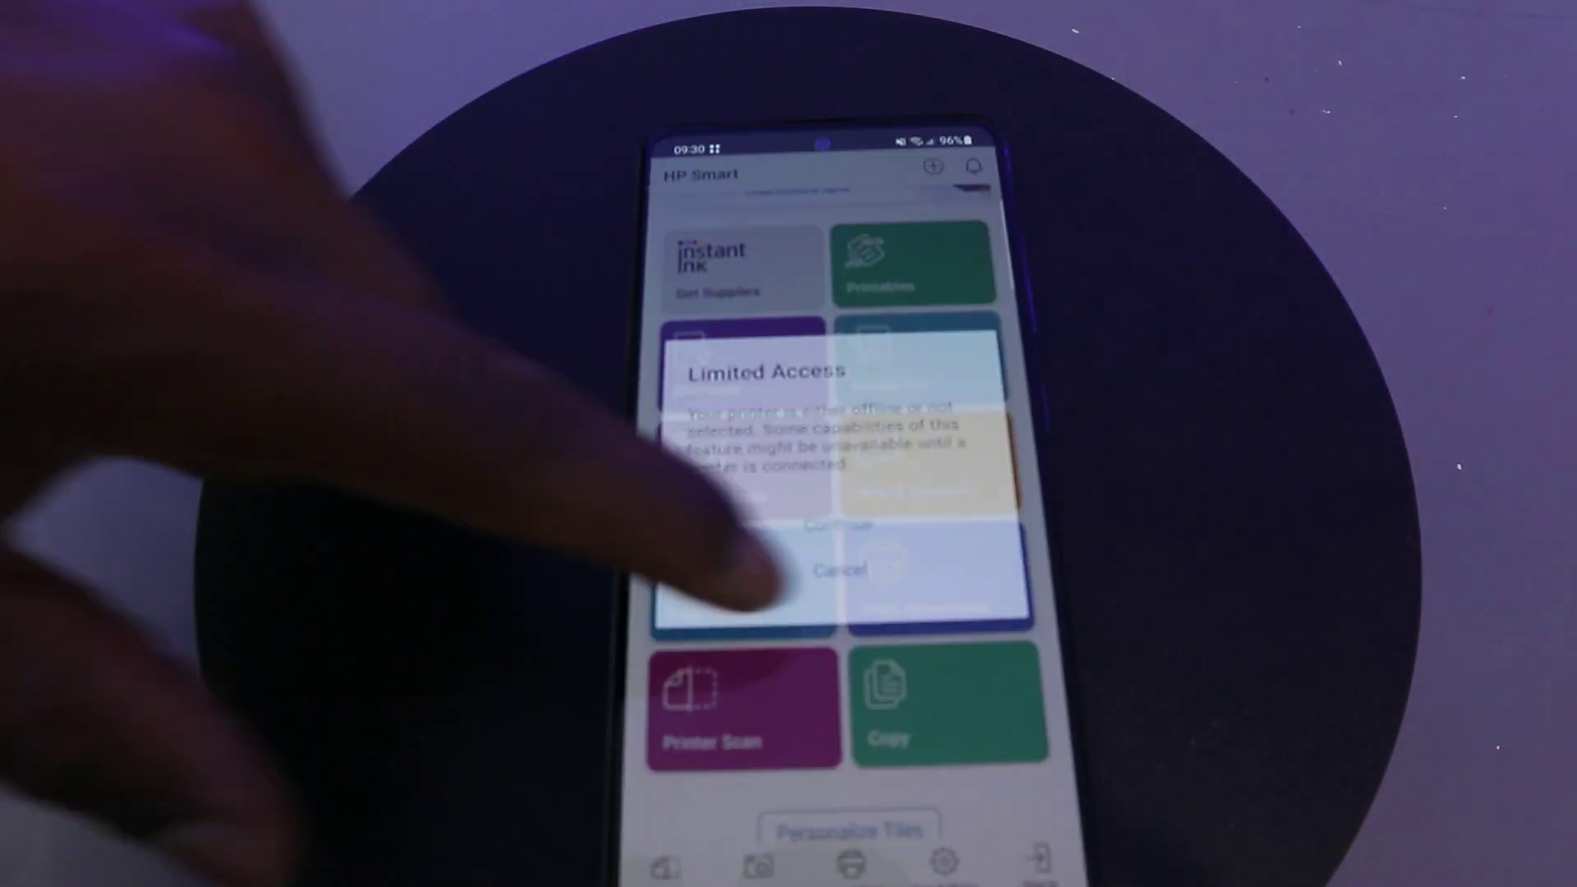
pyautogui.click(837, 570)
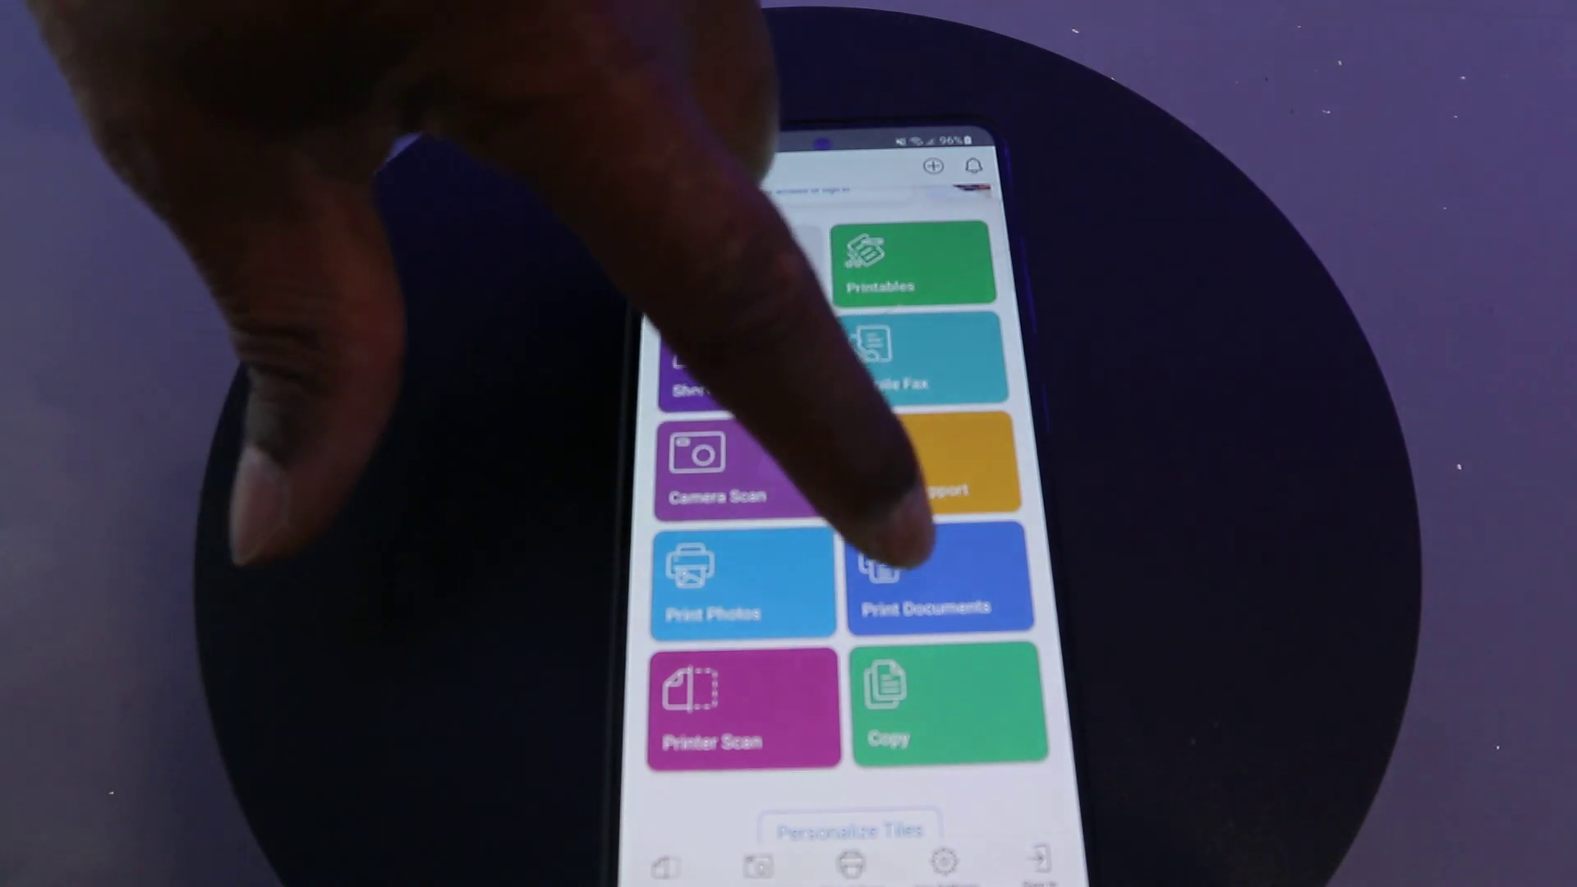
pyautogui.scroll(1, 862, 494)
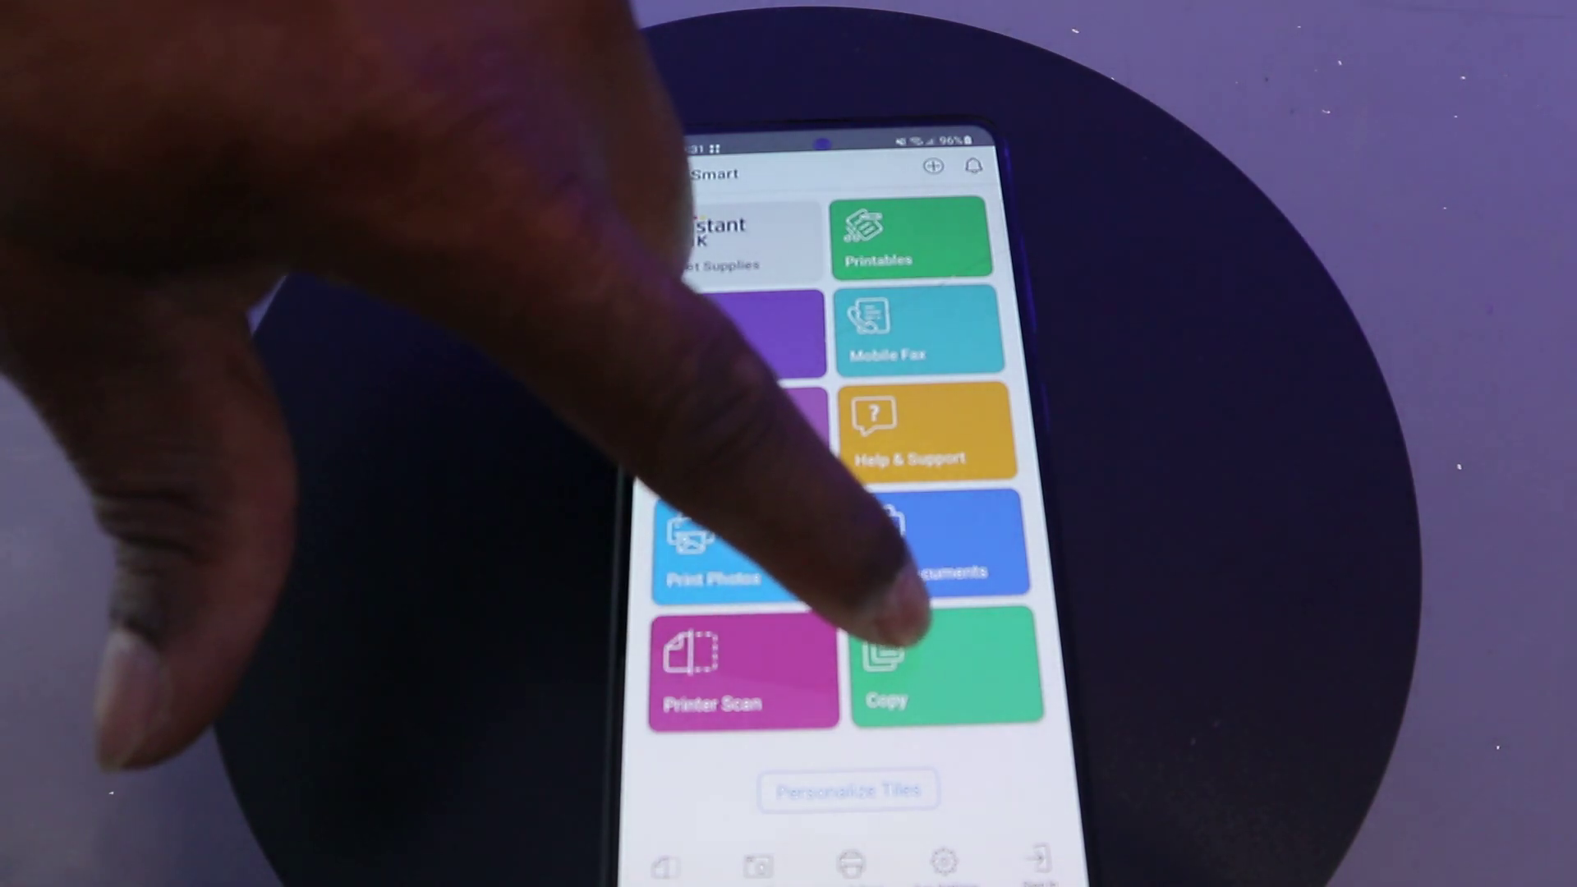
pyautogui.scroll(5, 849, 492)
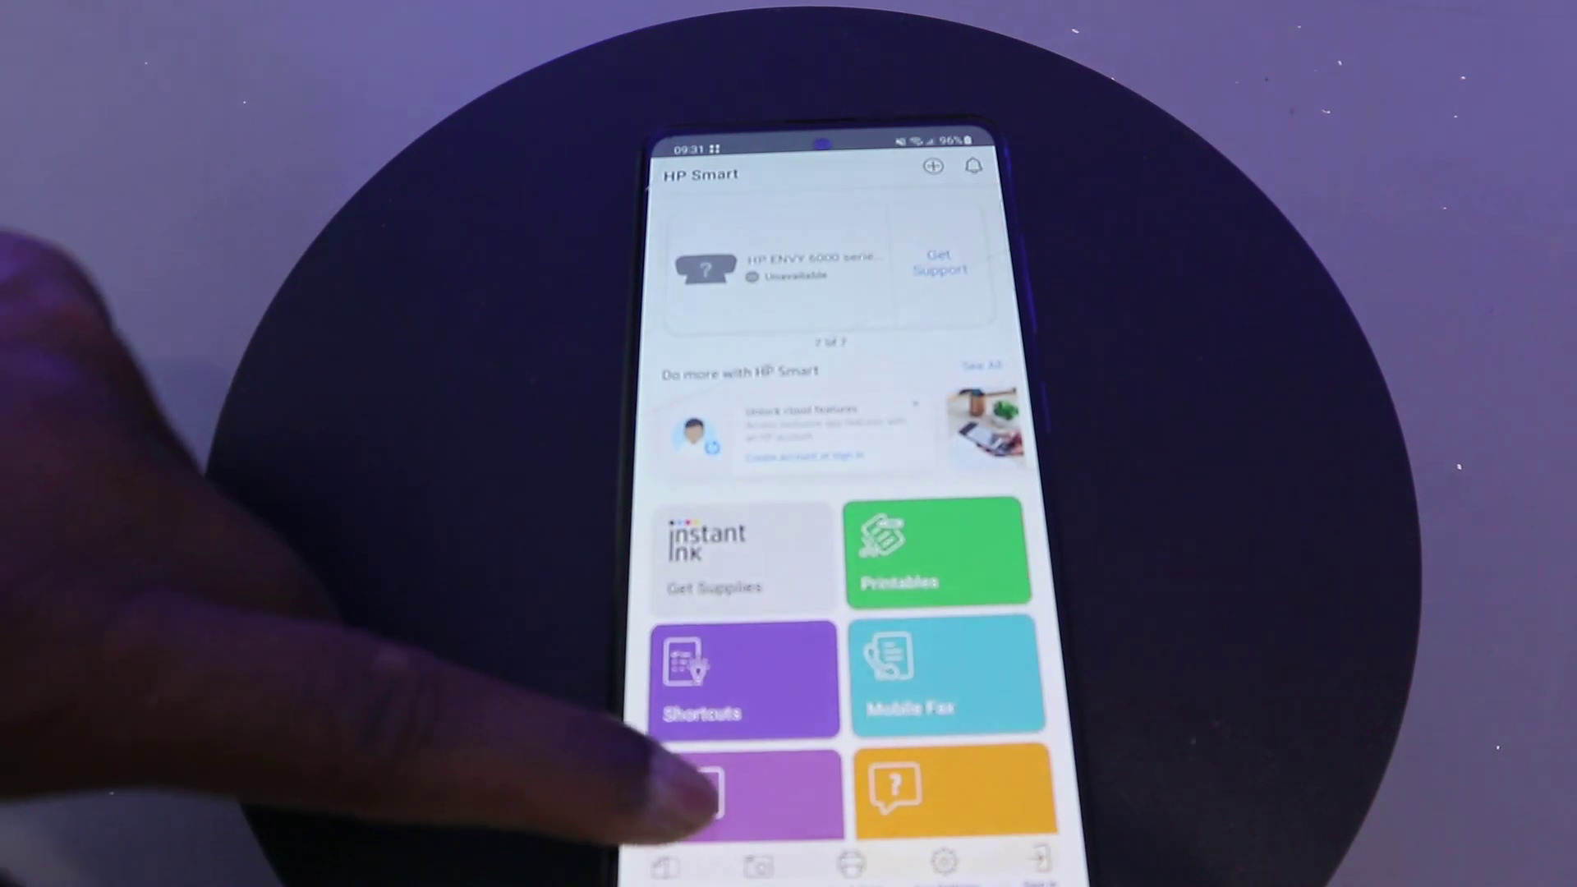
pyautogui.scroll(-5, 850, 615)
pyautogui.scroll(5, 850, 493)
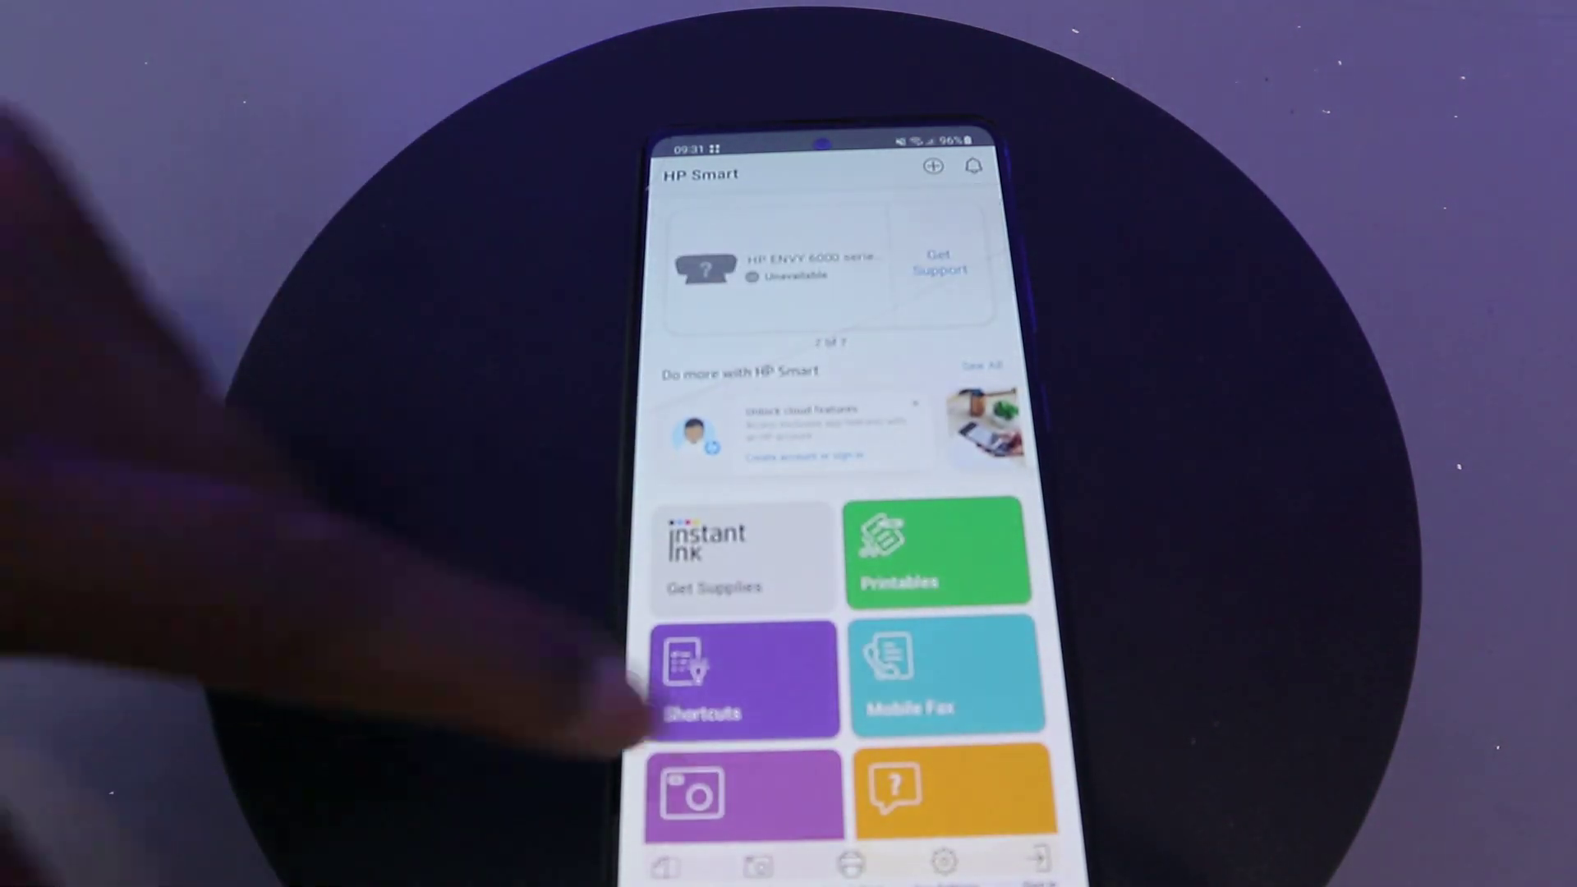
pyautogui.scroll(-5, 850, 555)
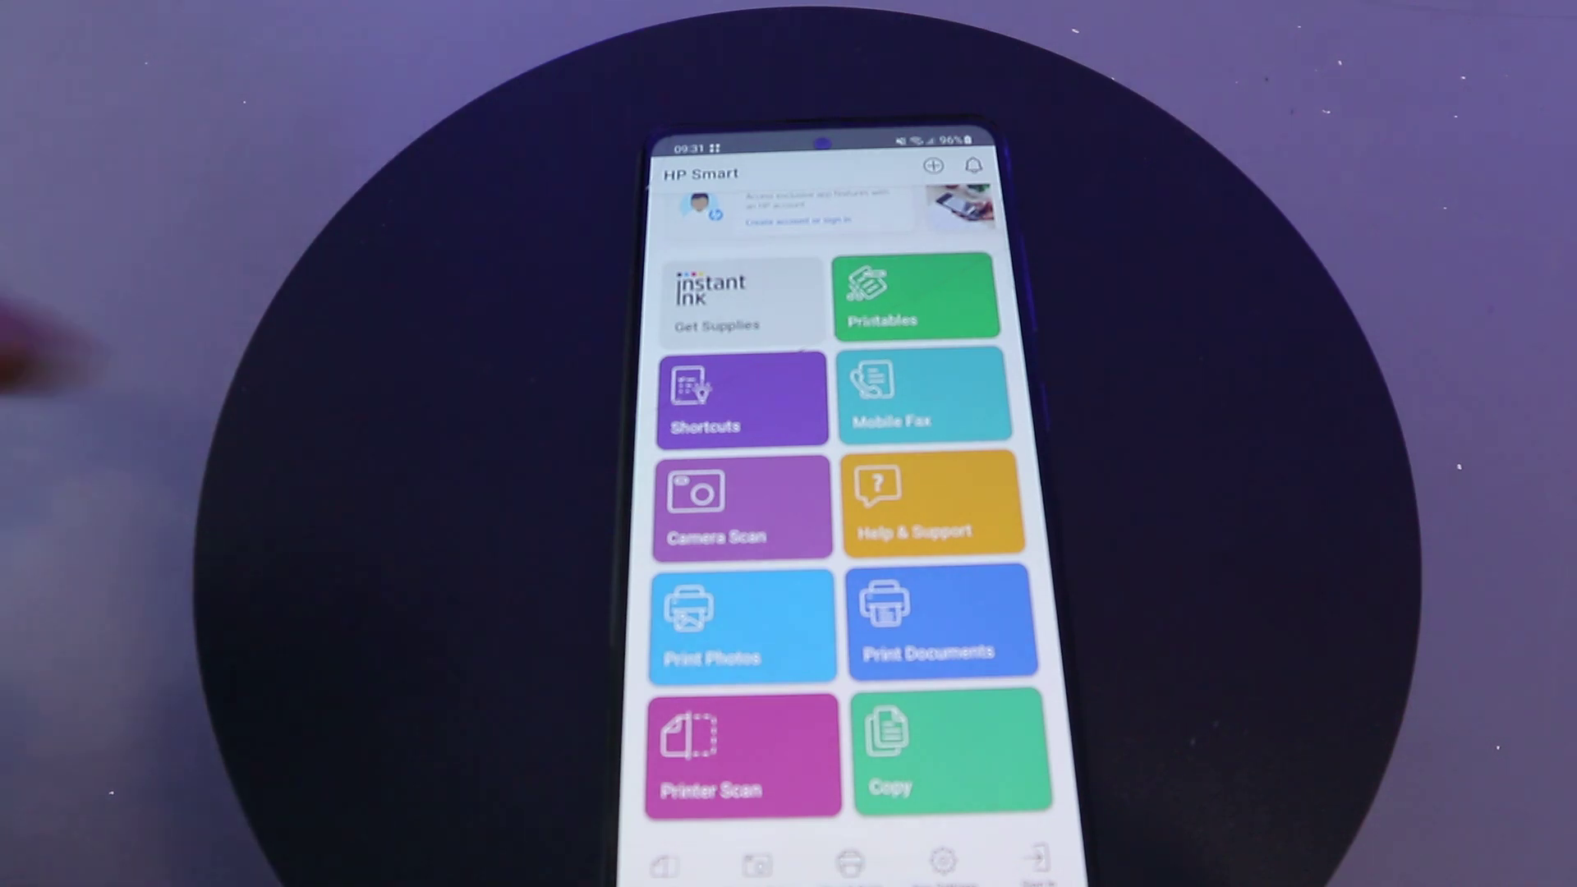
pyautogui.scroll(5, 849, 493)
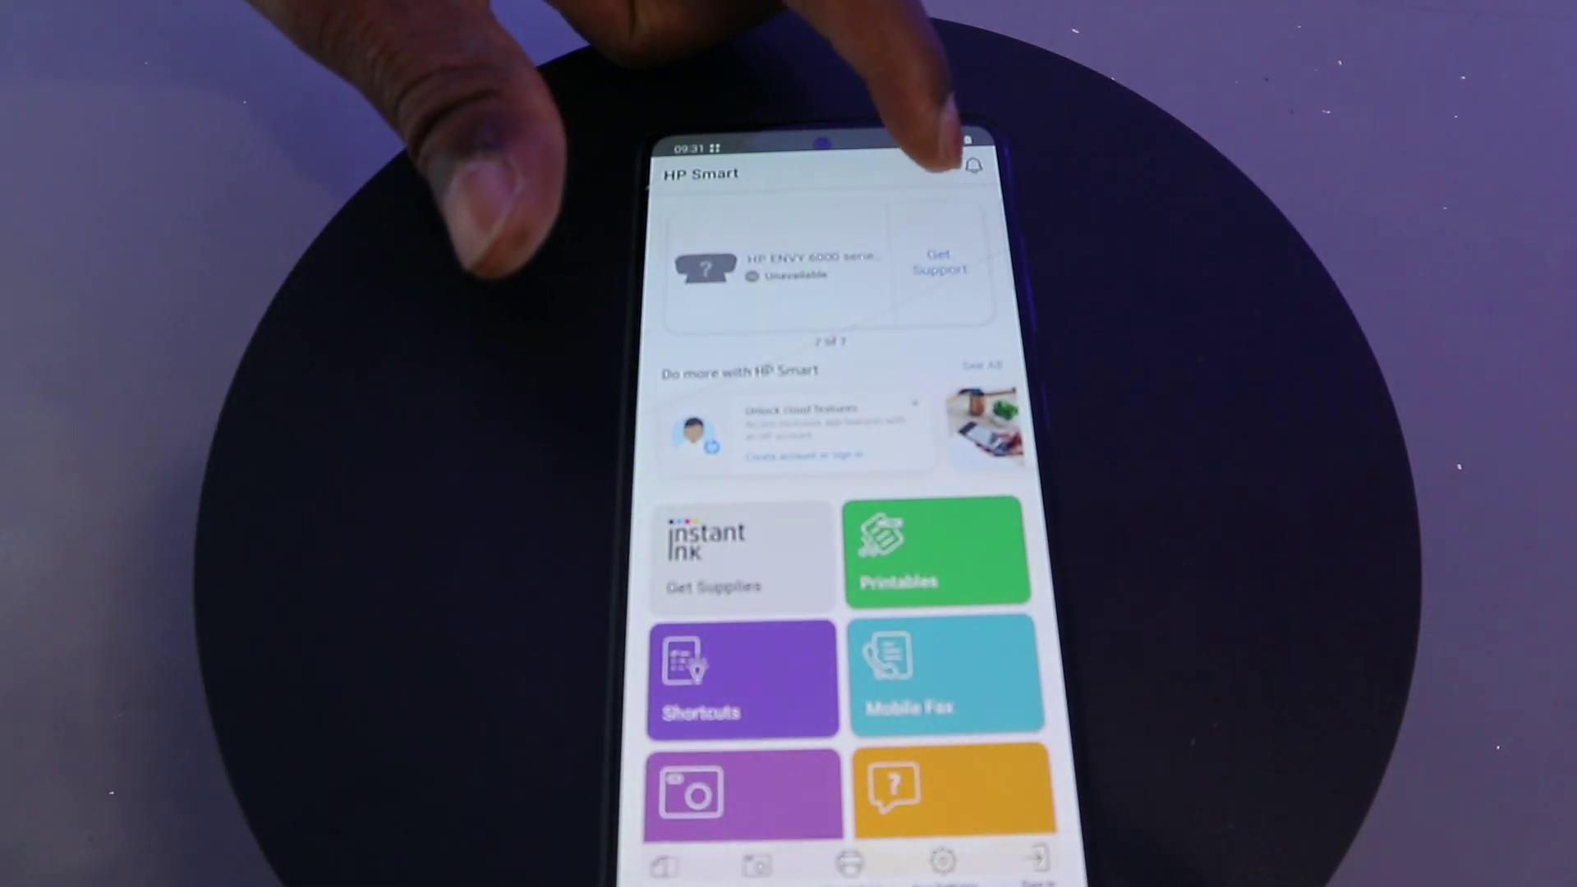
pyautogui.click(942, 171)
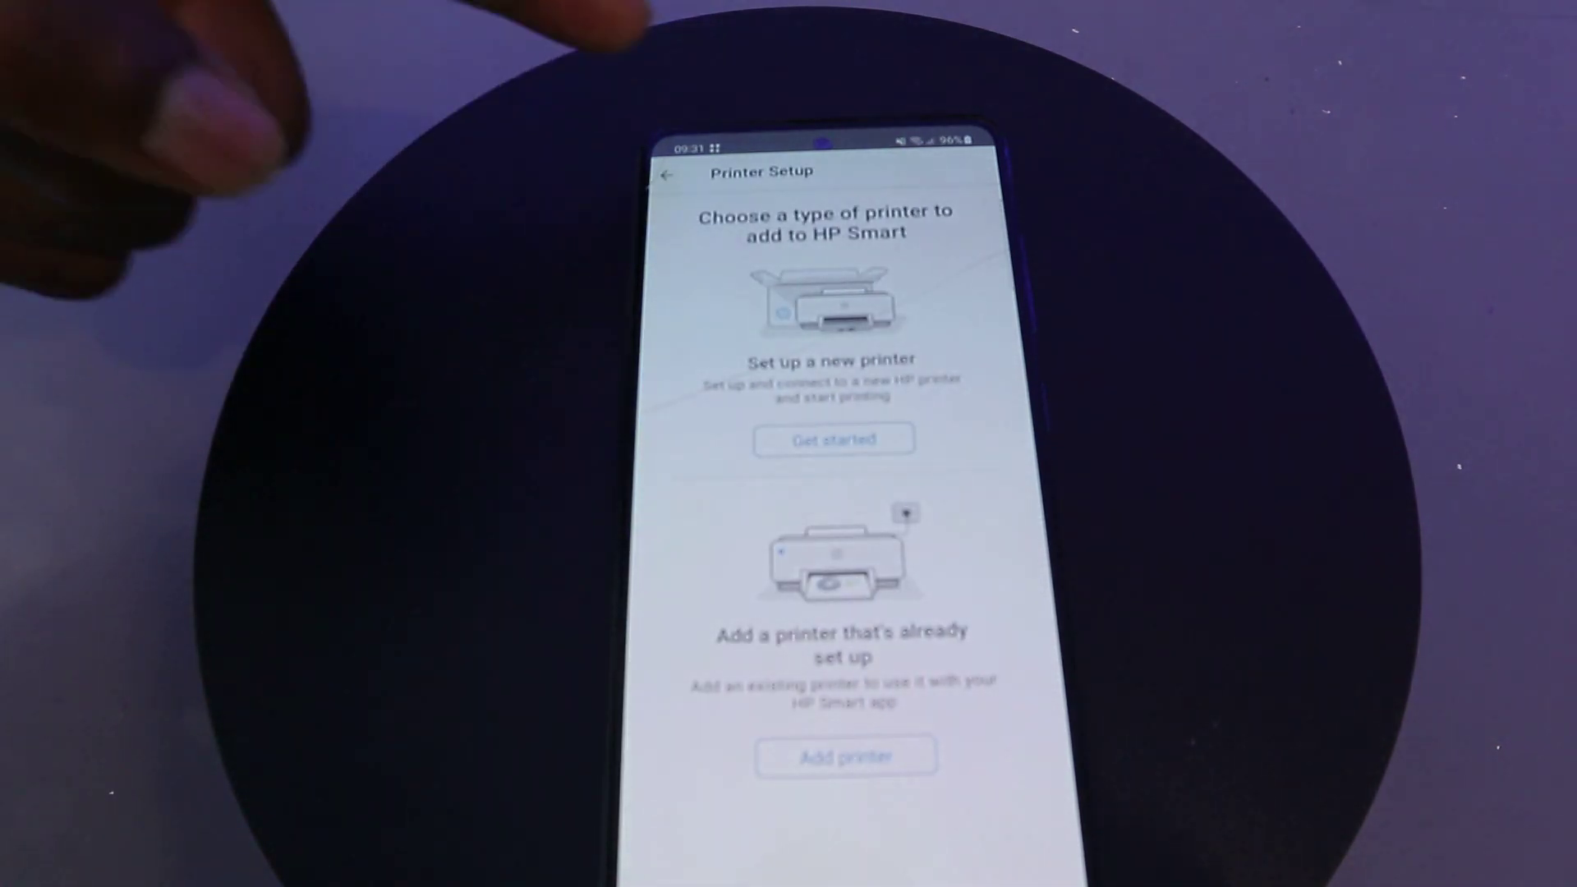